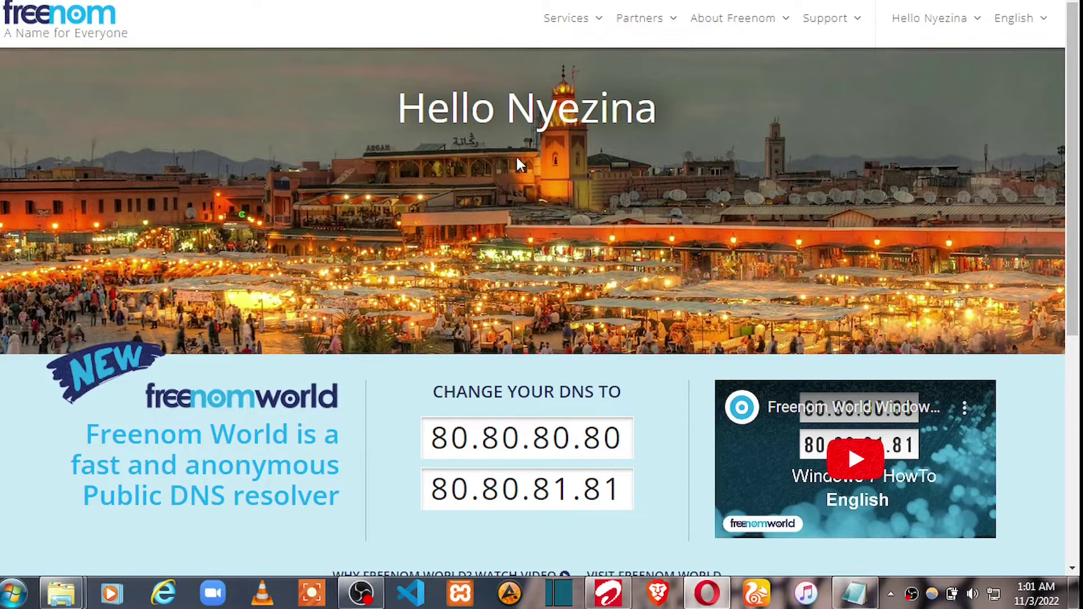
- Go to Services > My Domains to list the active free domain tutorialz.ml
click(600, 27)
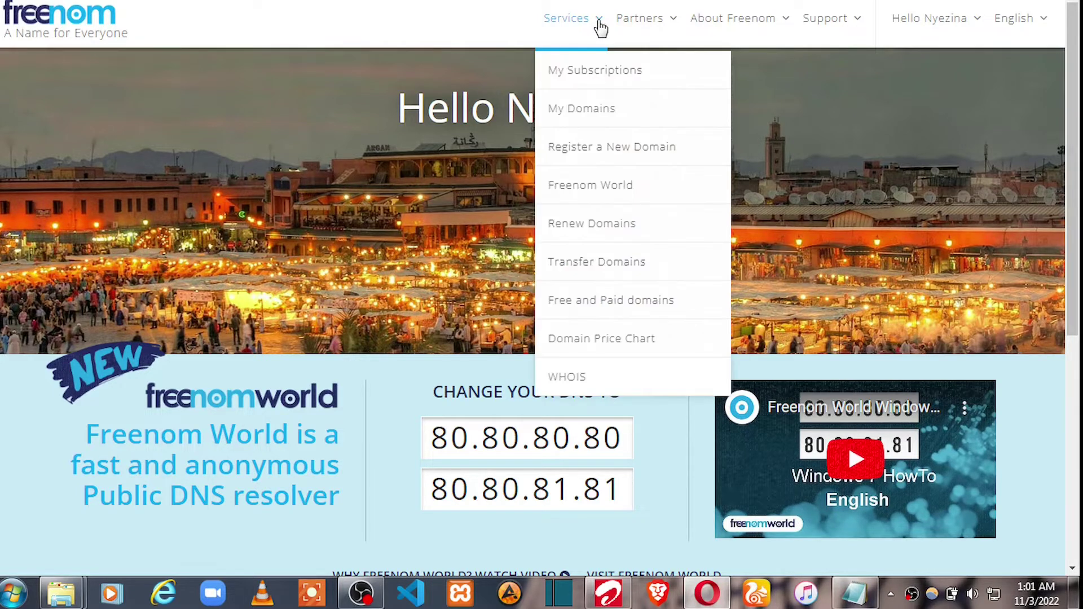
click(587, 110)
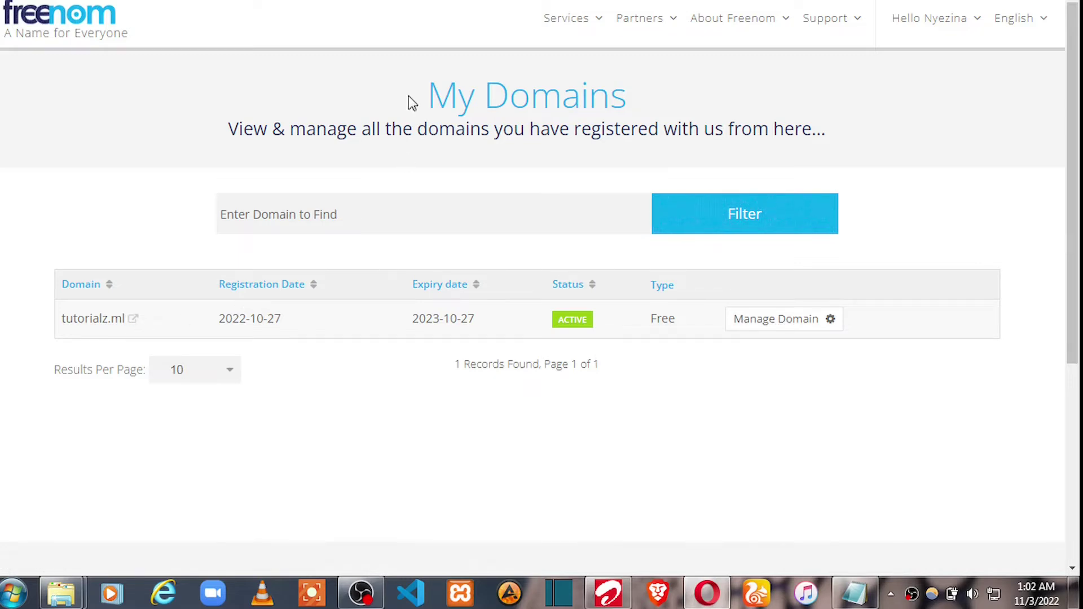
- Open Manage Domain for tutorialz.ml and go to Management Tools > Nameservers
click(776, 321)
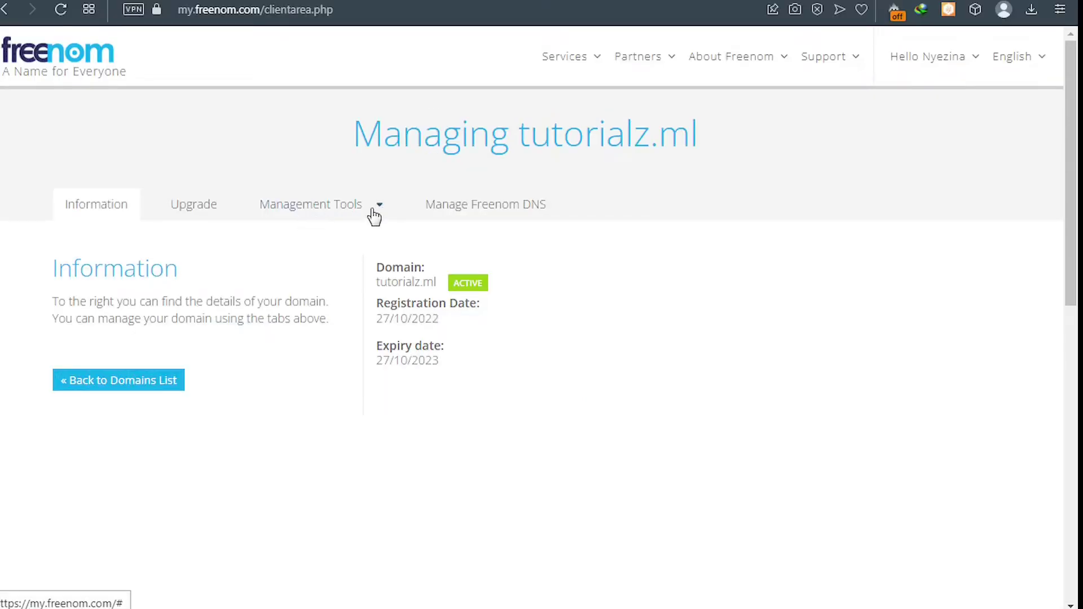
click(379, 212)
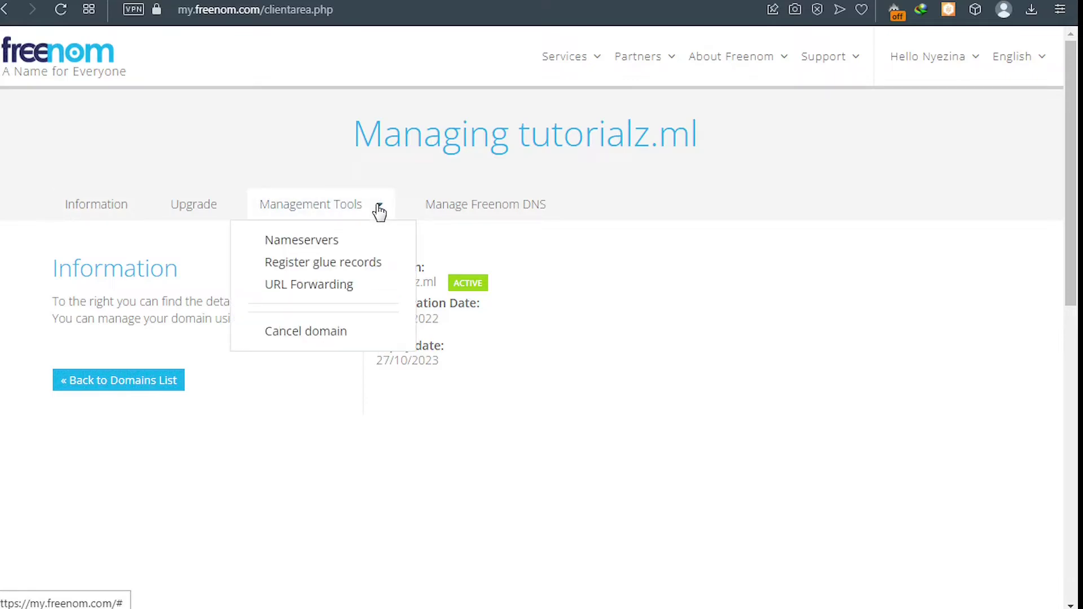
click(323, 247)
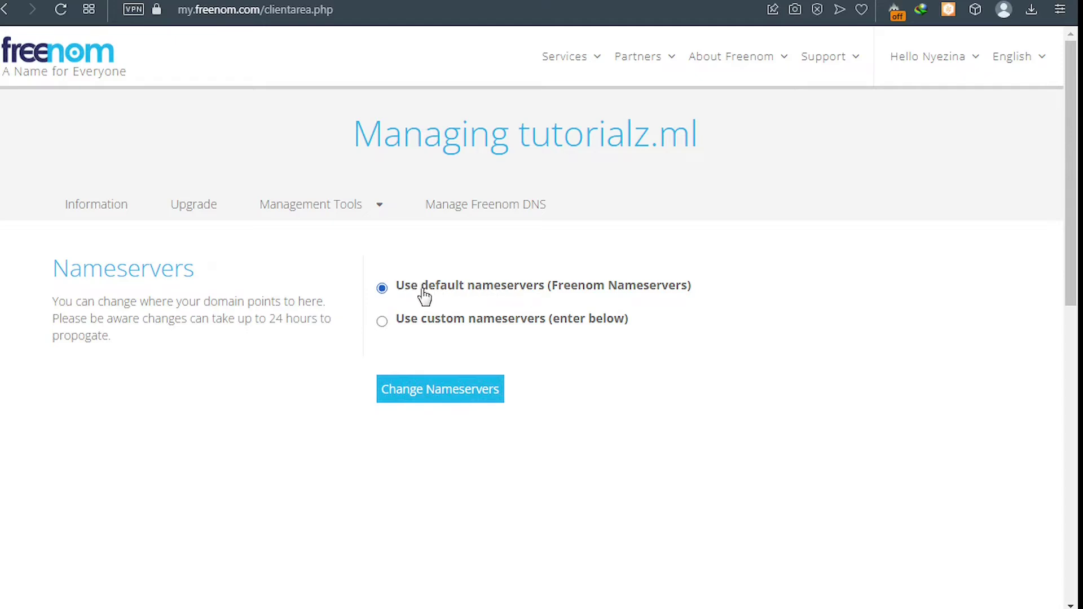
- Choose custom nameservers for tutorialz.ml and clear the Nameserver 1 and Nameserver 2 fields
click(383, 322)
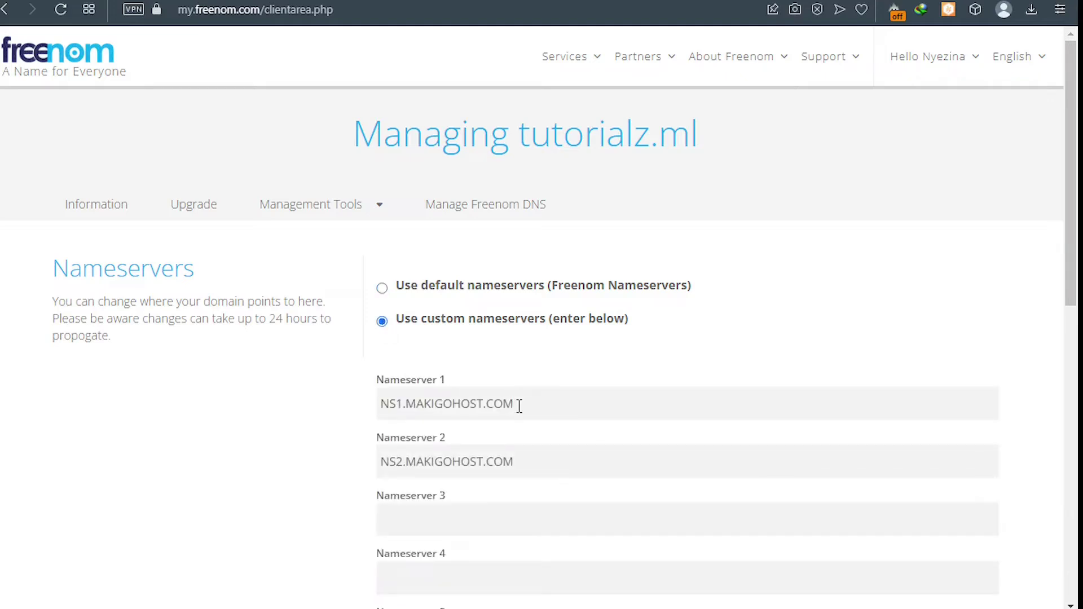
drag(519, 406, 384, 392)
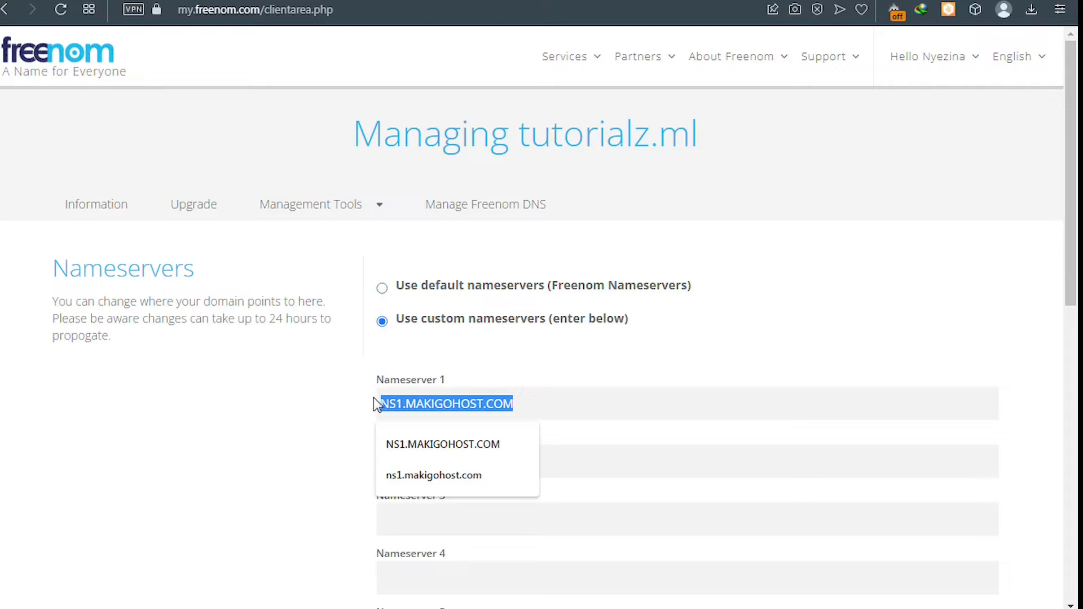
key(BackSpace)
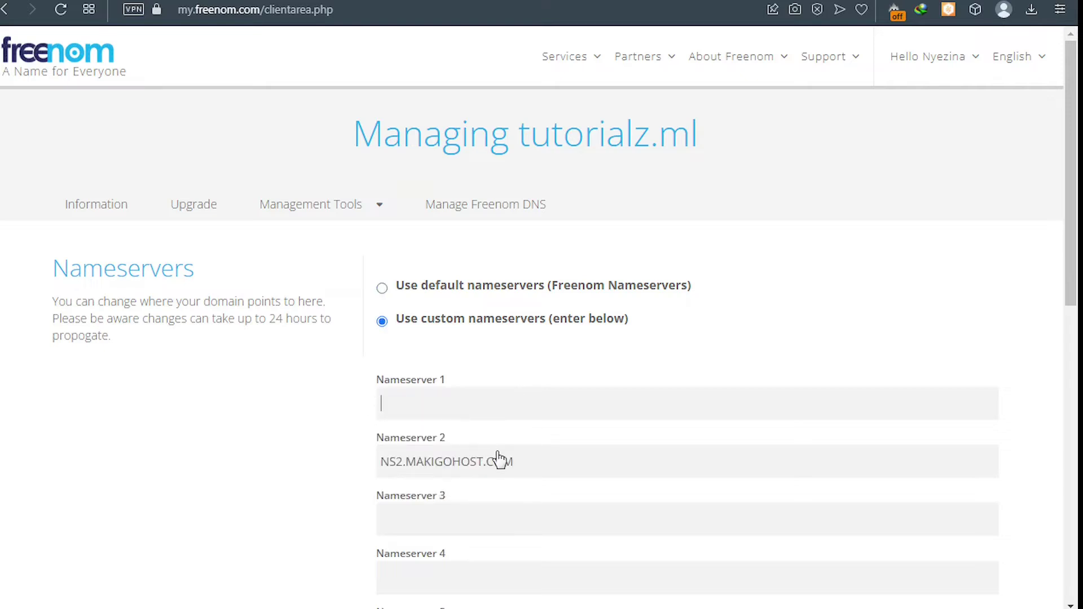
drag(519, 462, 368, 468)
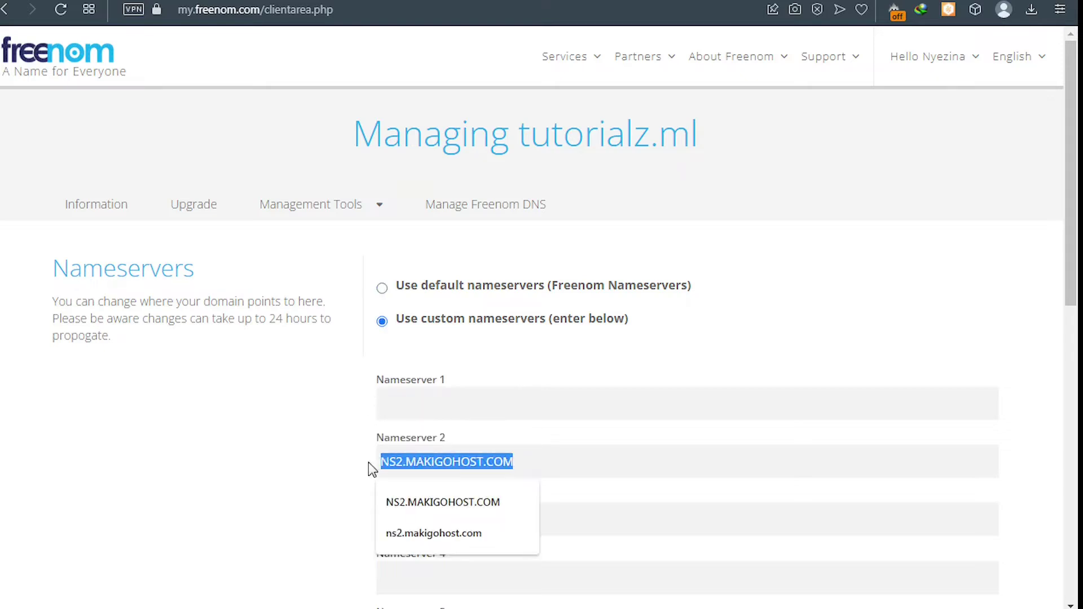
key(BackSpace)
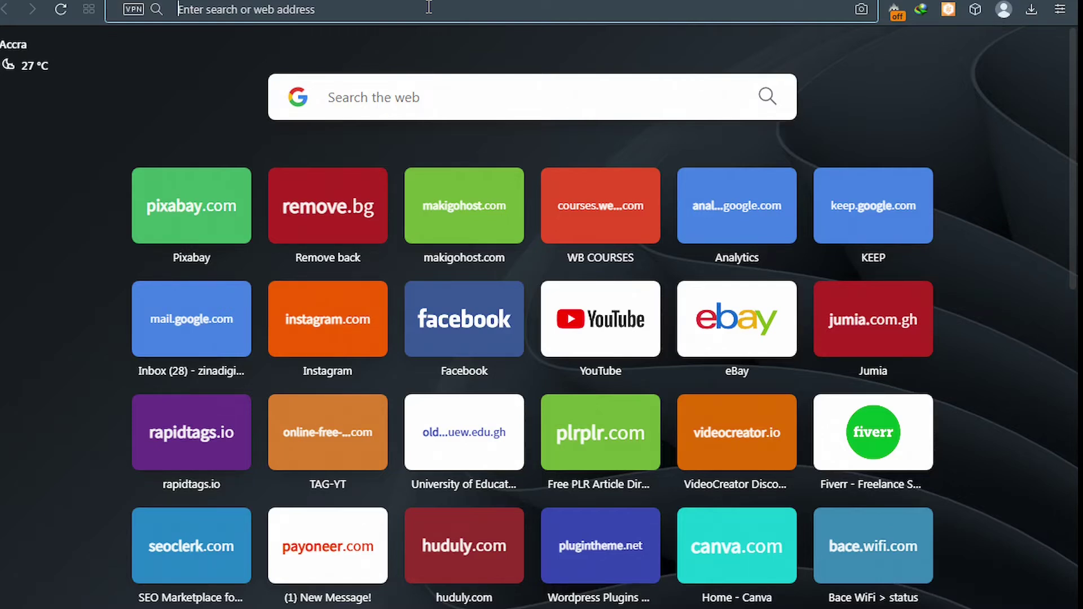
- Start a web search for 'namehero nameservers' from the Opera address bar
click(429, 7)
text(name)
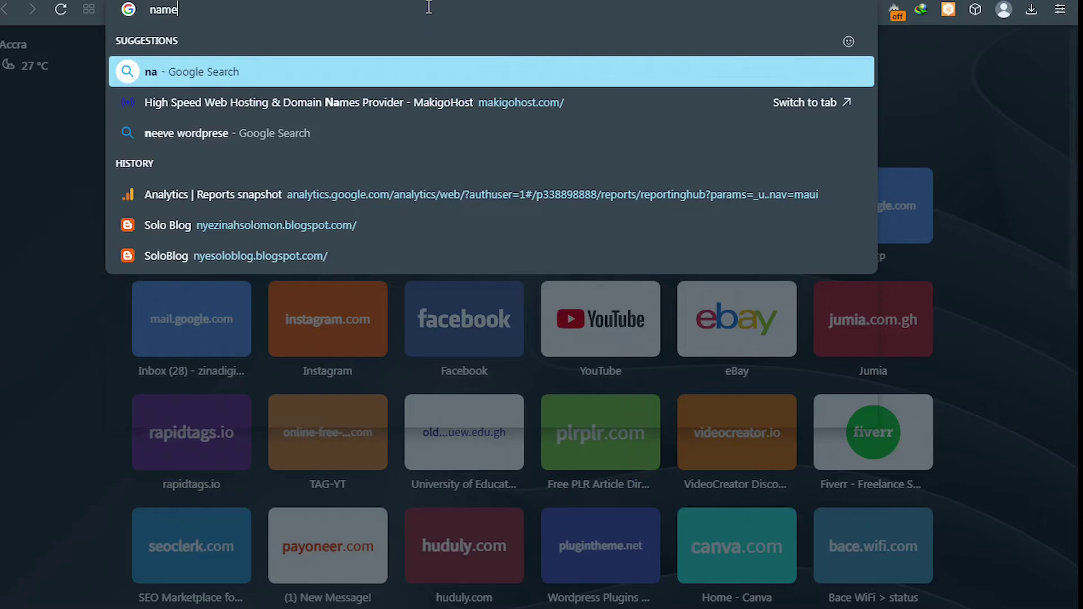
text(h)
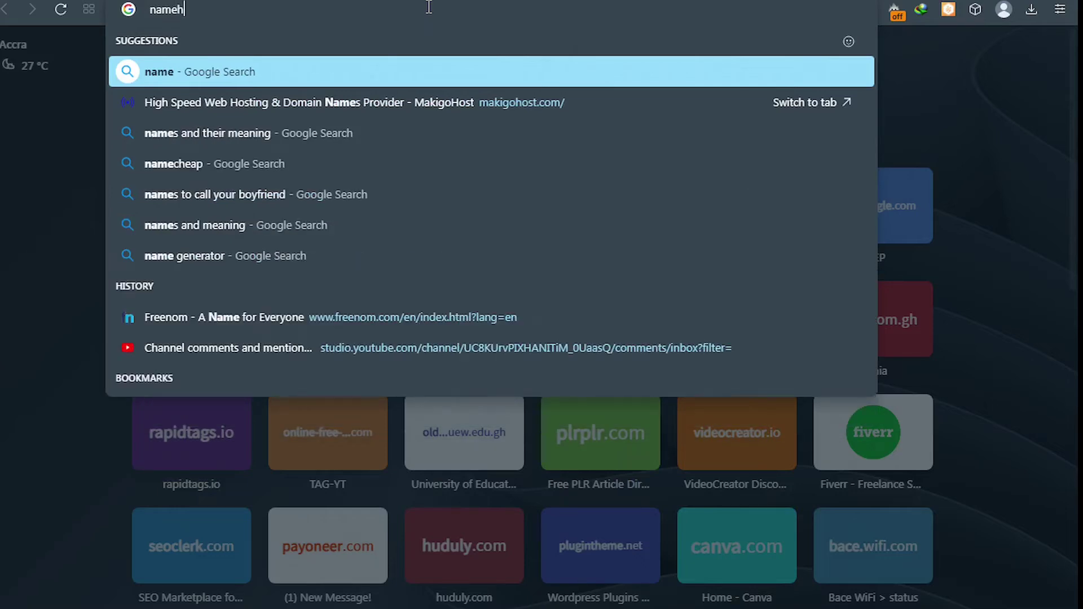
text(ero)
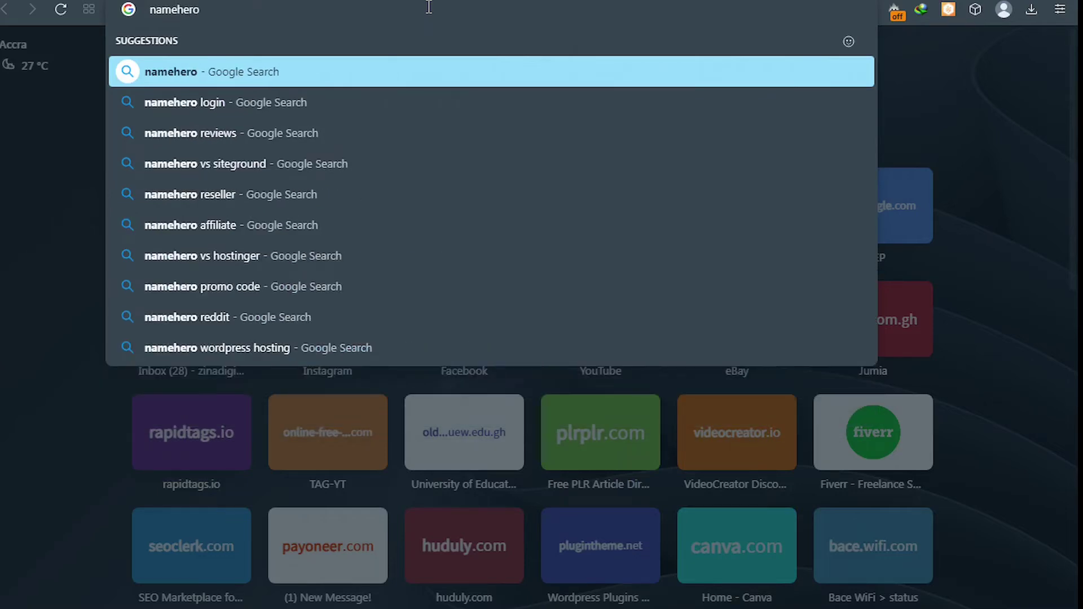
text( nameservers)
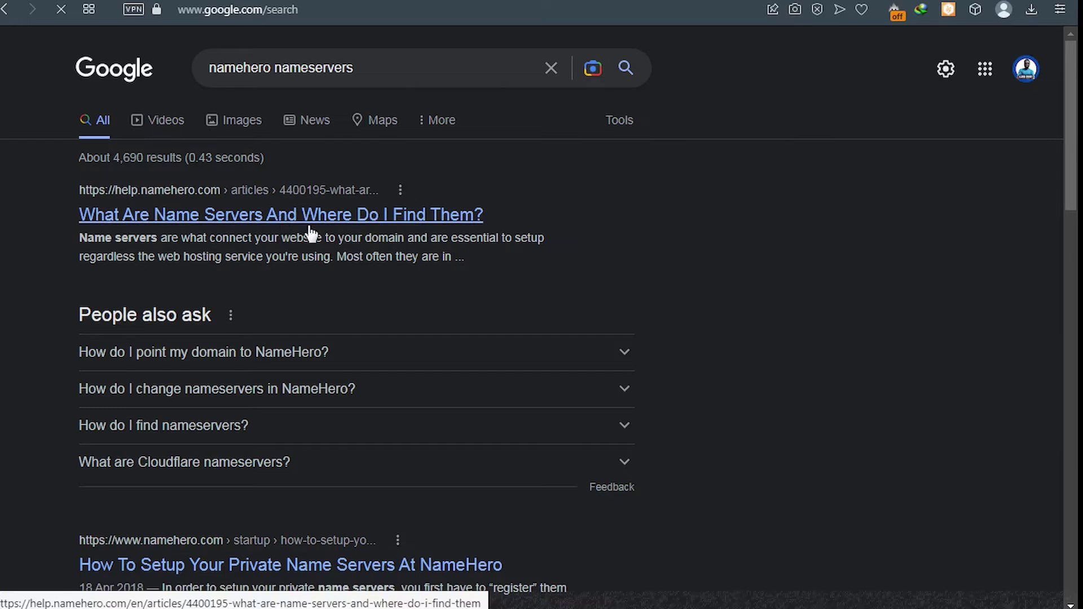
- Open the NameHero 'What Are Name Servers' article and copy ns1.namehero.net
click(354, 225)
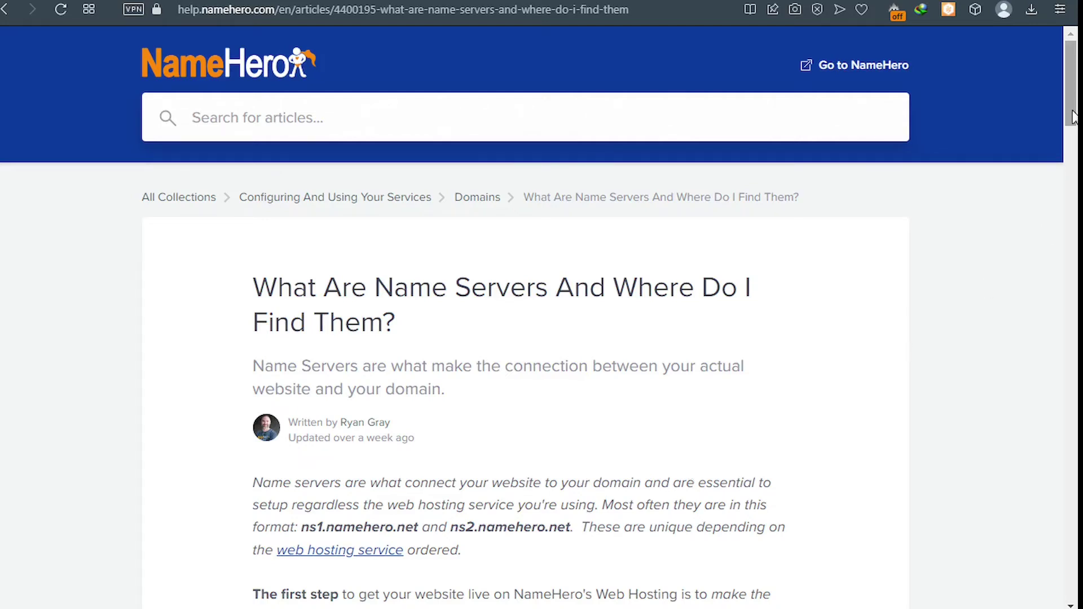
drag(1072, 119, 1072, 145)
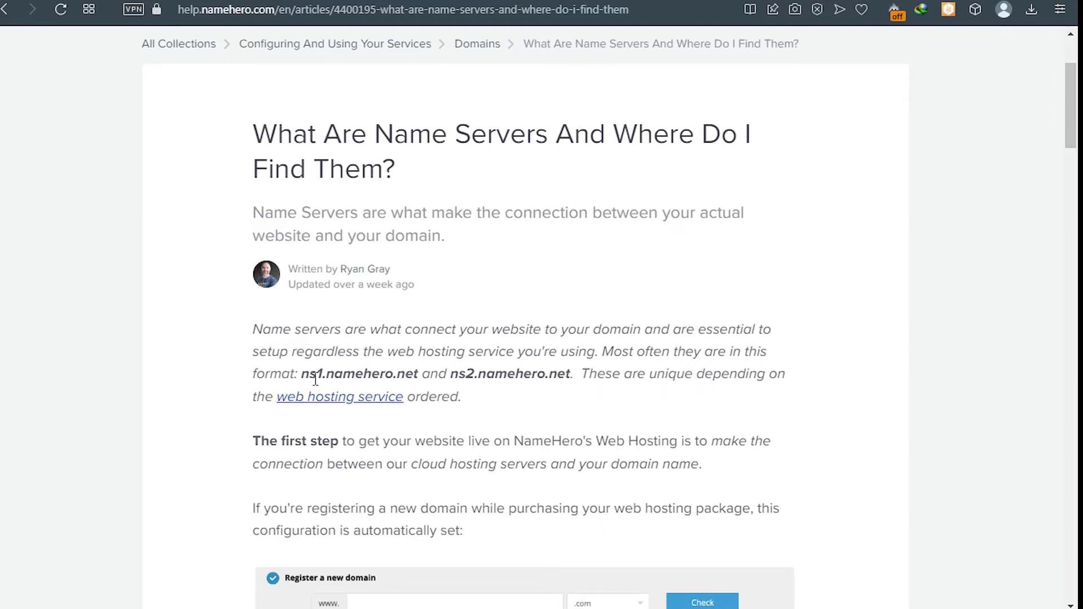
drag(306, 374, 420, 377)
key(ctrl+c)
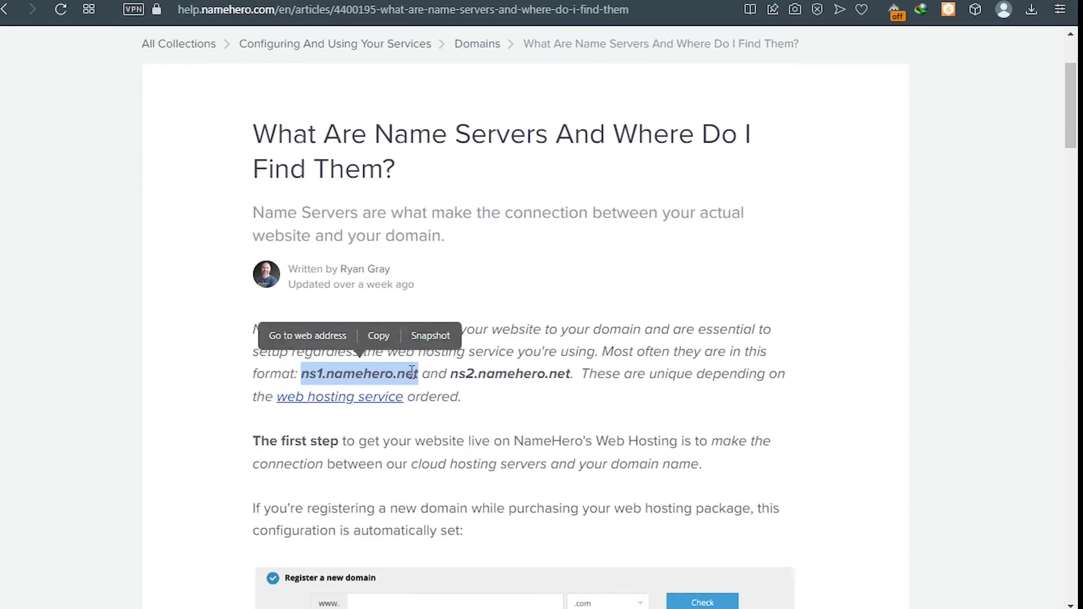
click(379, 340)
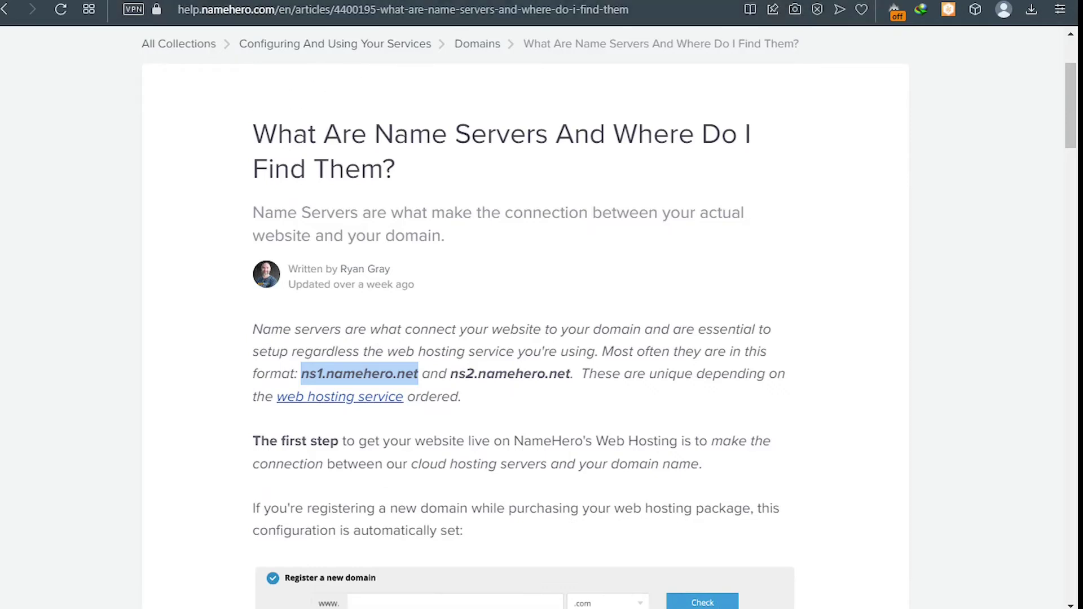
- Back in Freenom, enter ns1.namehero.net as Nameserver 1 and ns2.namehero.net as Nameserver 2
key(ctrl+Tab)
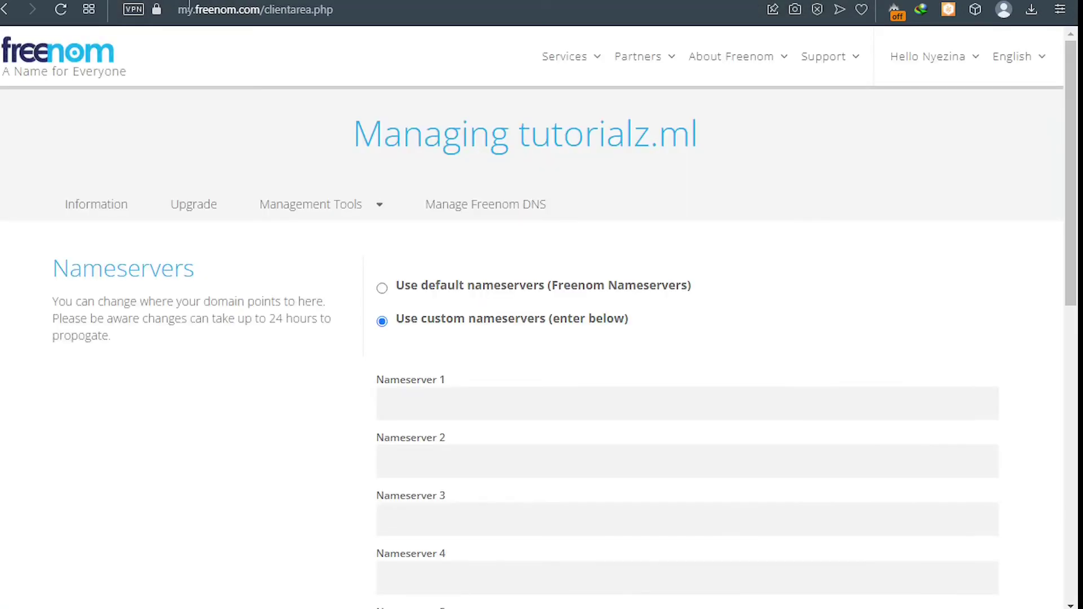
click(417, 403)
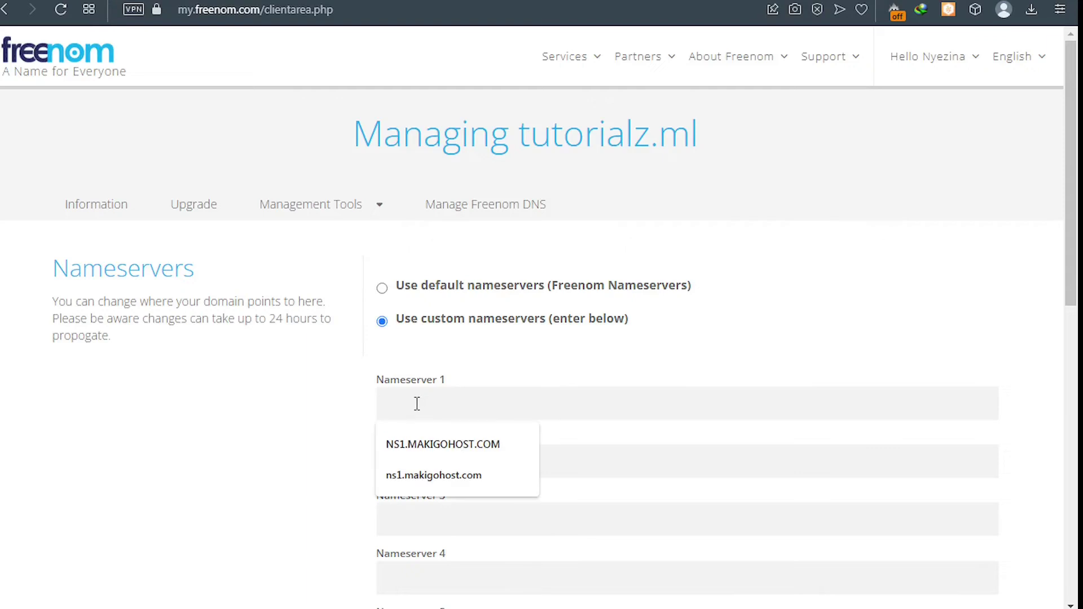
key(ctrl+v)
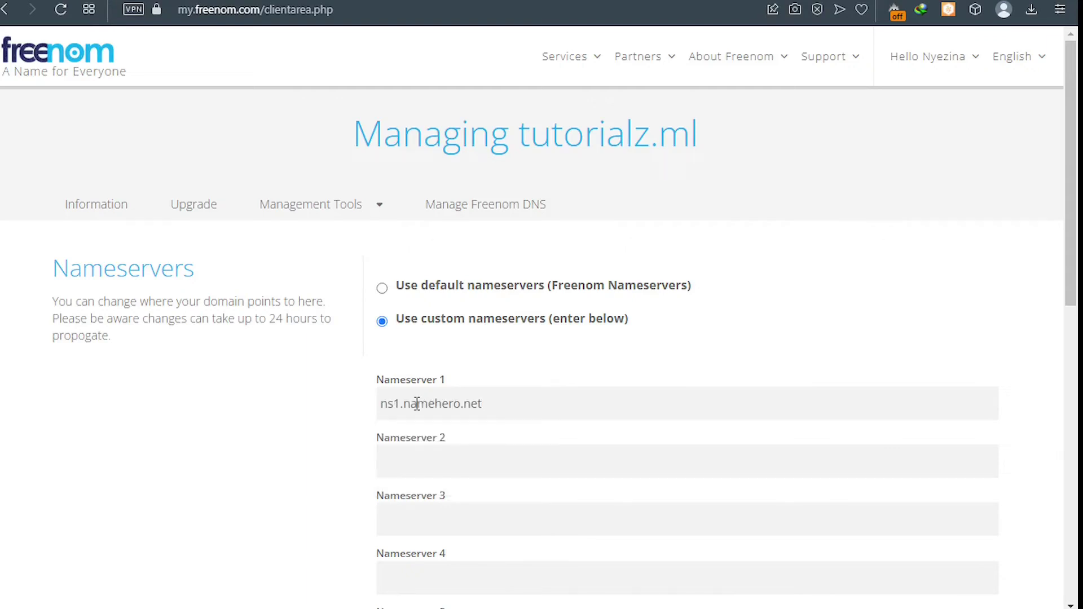
click(422, 454)
key(ctrl+v)
click(402, 457)
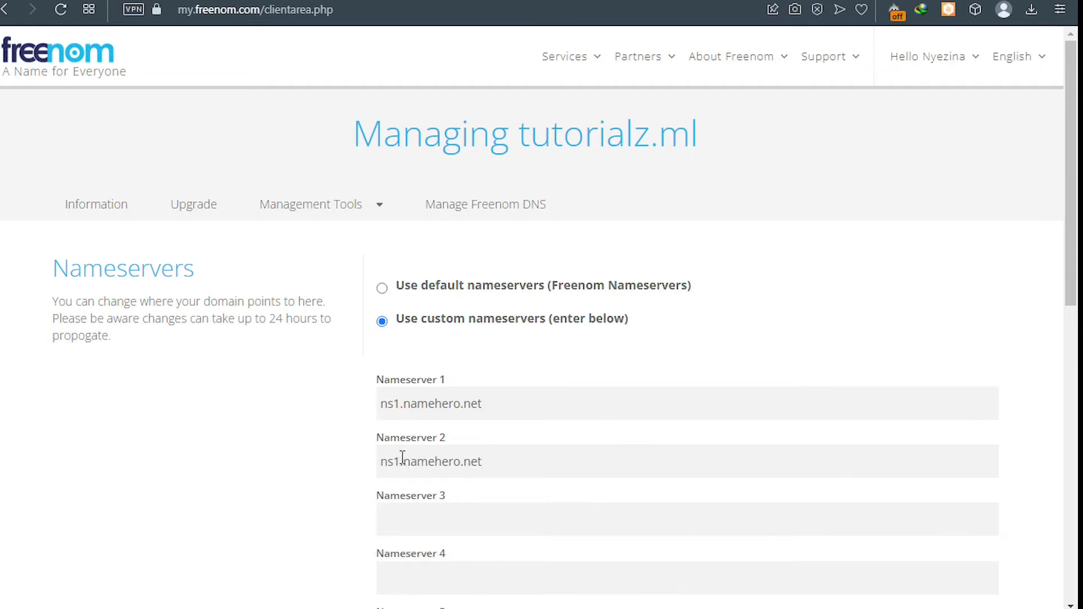
key(BackSpace)
text(2)
scroll(402, 456, down, 1)
scroll(402, 457, down, 8)
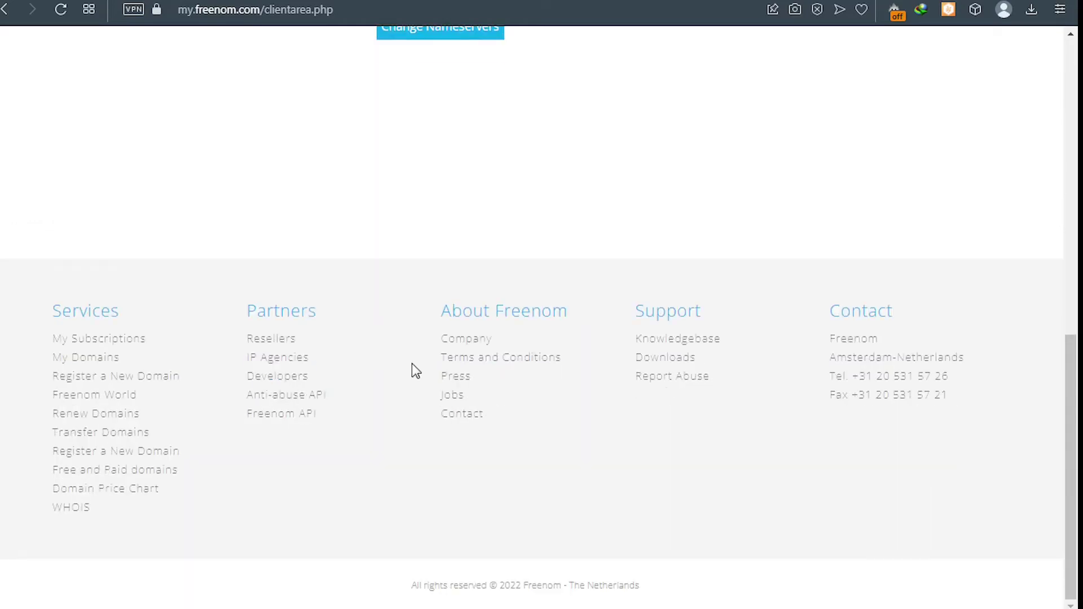
scroll(421, 73, up, 5)
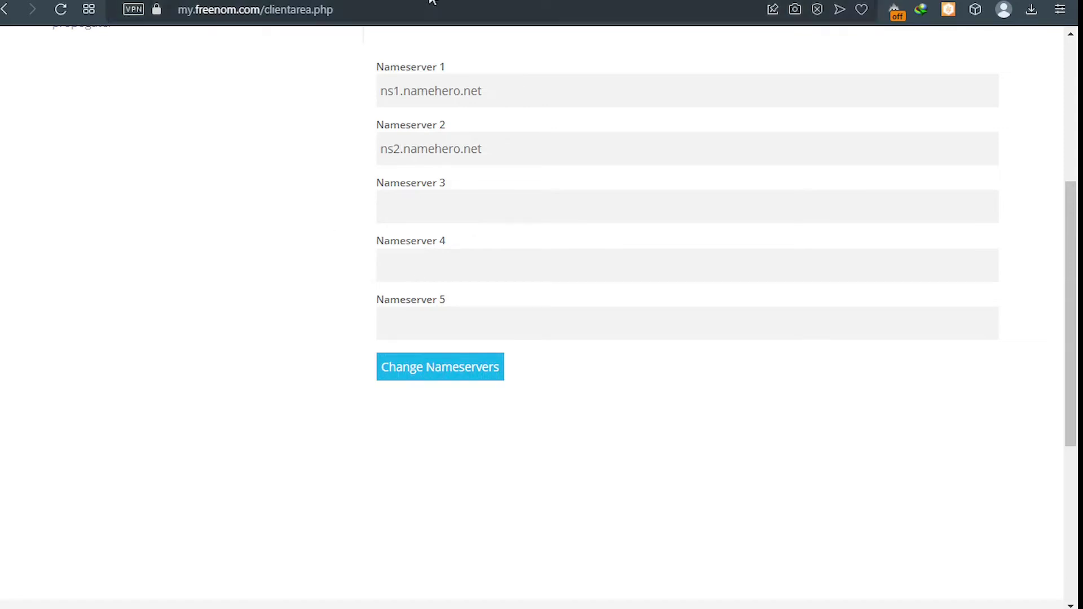
- In the MakigoHost tab, open Email History and page to entries 31–40 of 64
click(505, 1)
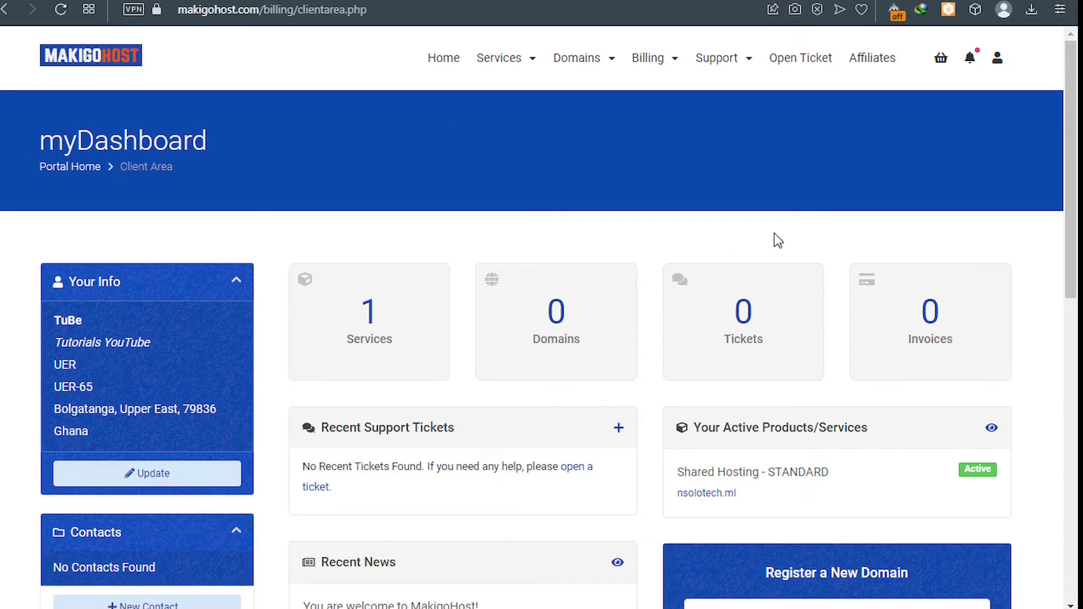
click(995, 65)
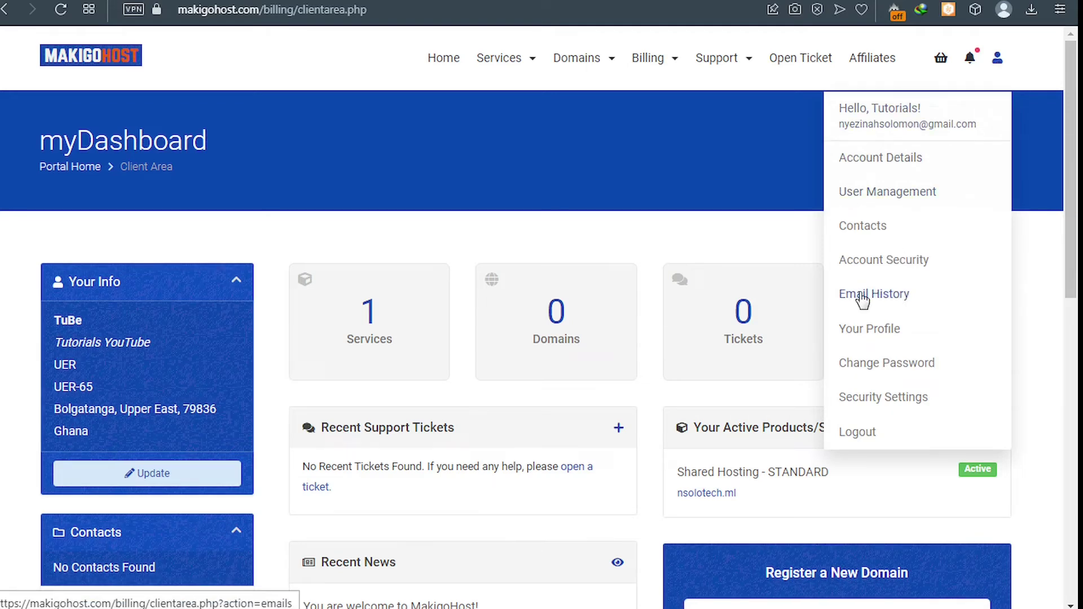
click(894, 299)
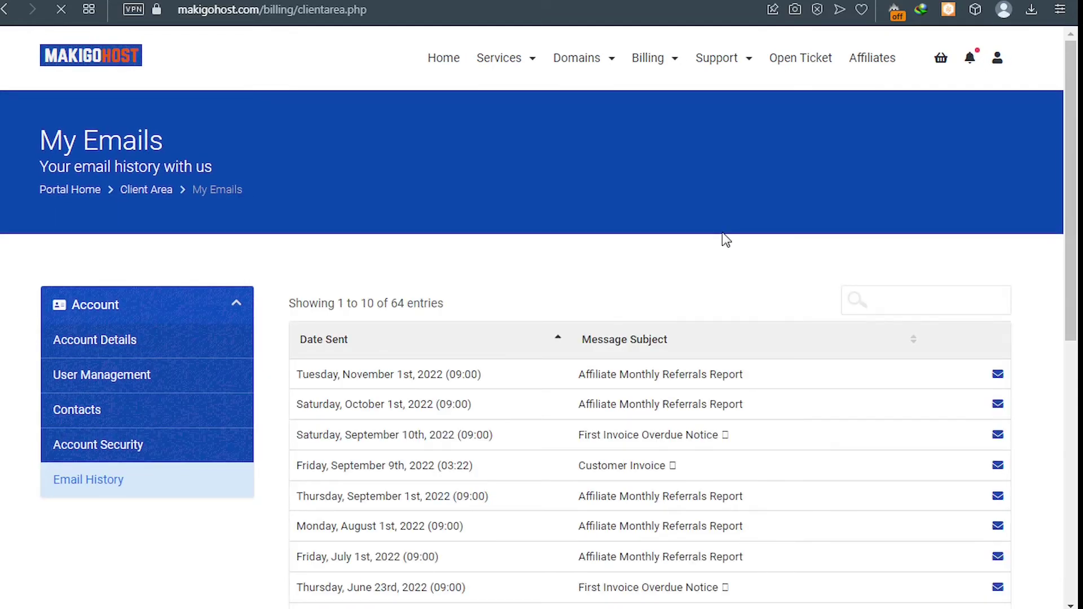
scroll(592, 348, down, 4)
scroll(592, 348, down, 2)
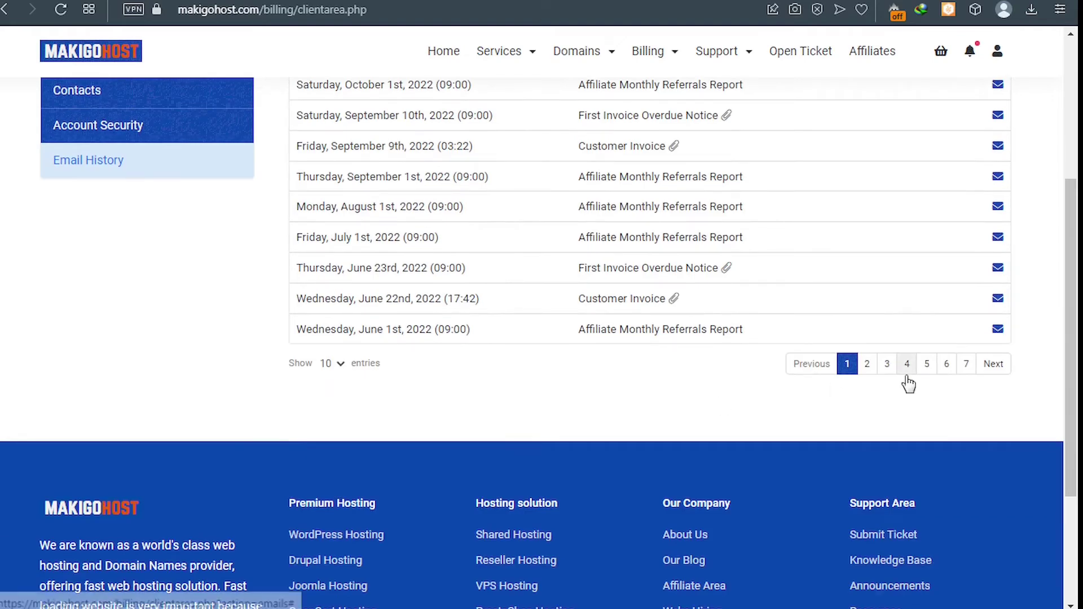
click(966, 364)
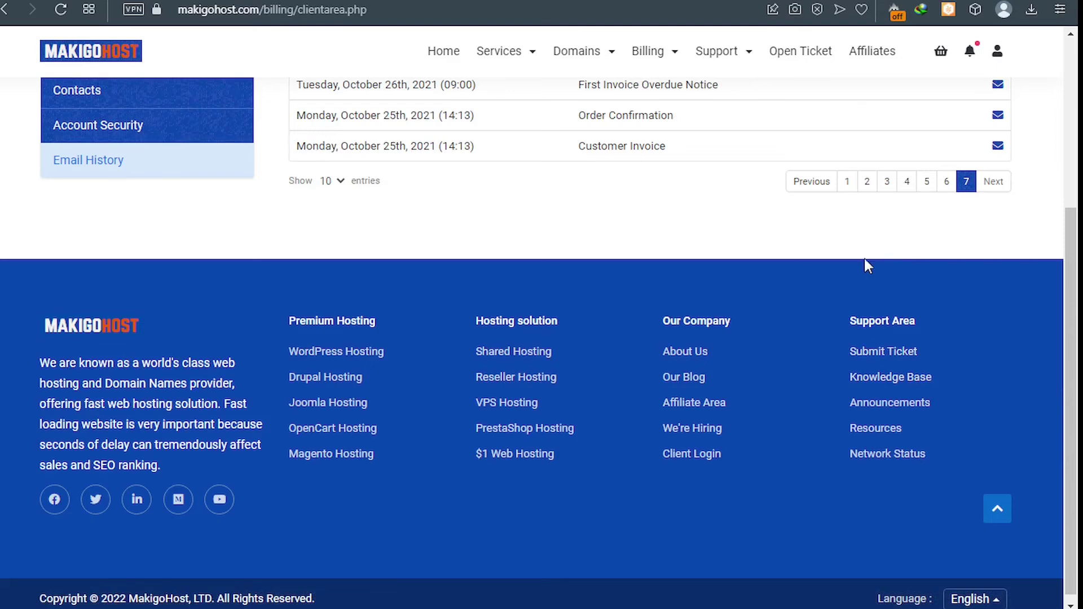
scroll(708, 271, up, 3)
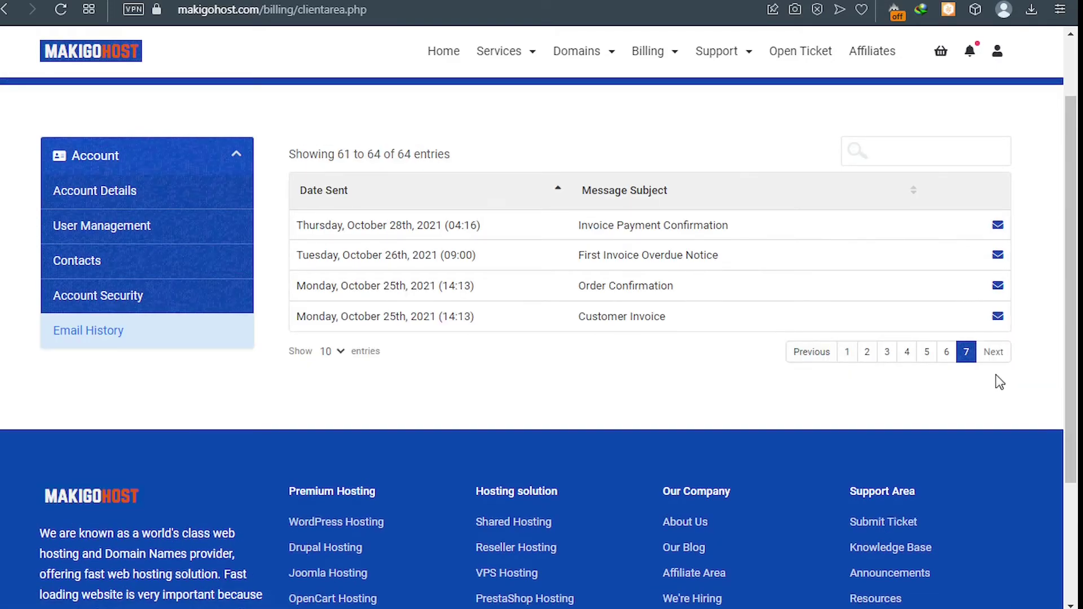
click(947, 353)
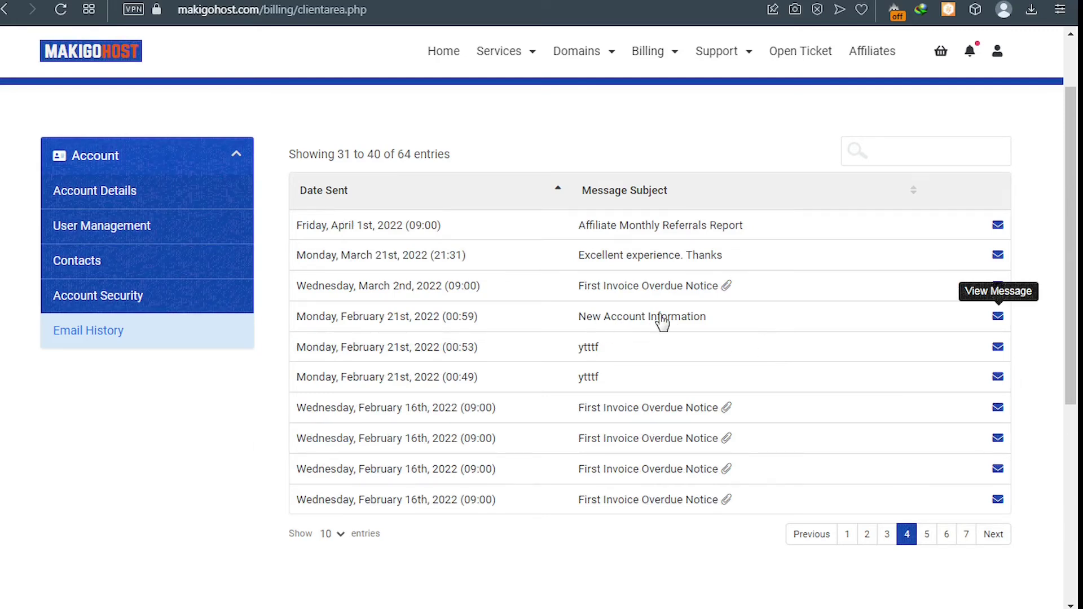
- Copy ns1.makigohost.com from the New Account Information email and return to the Freenom tab
click(997, 316)
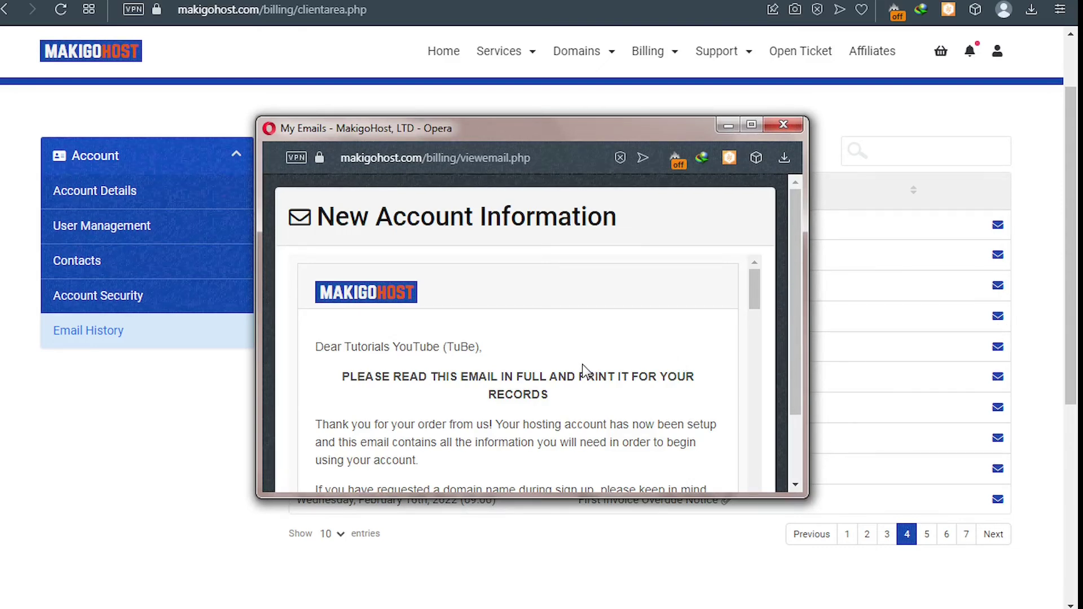
scroll(582, 364, down, 5)
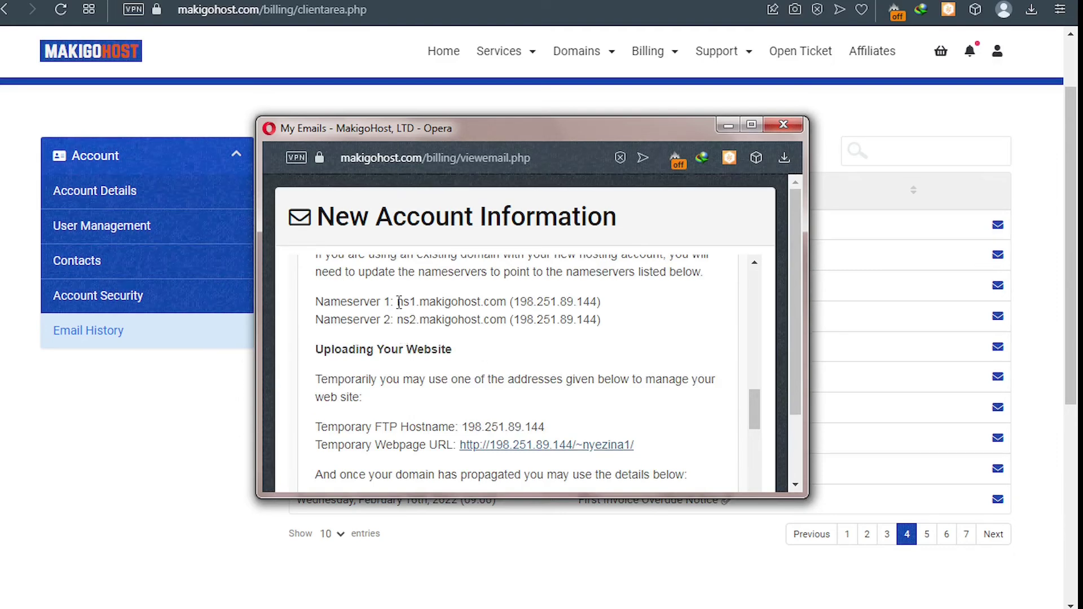
drag(397, 301, 510, 303)
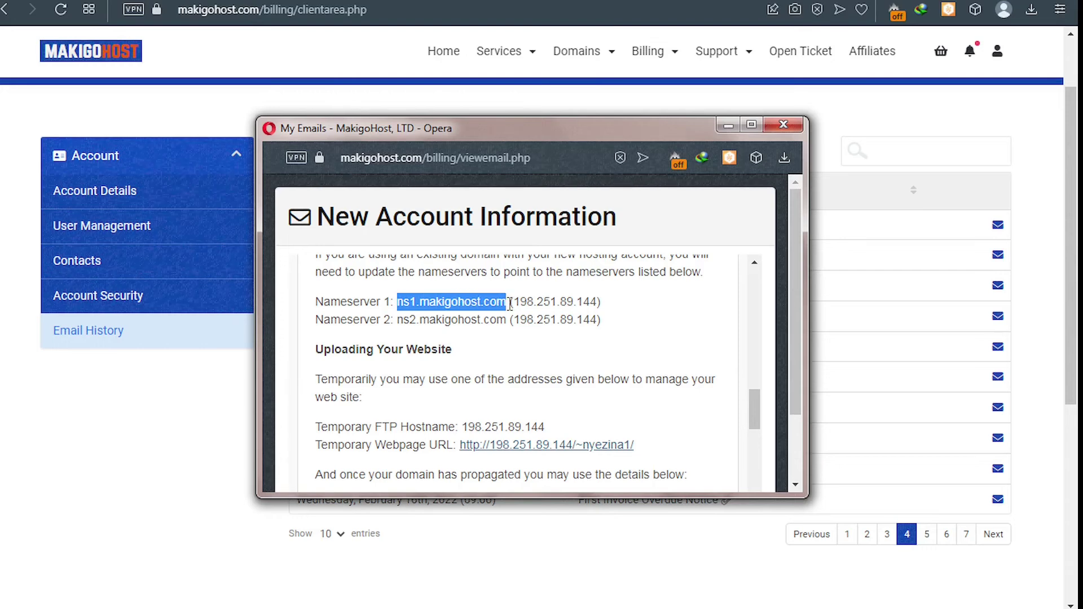
click(460, 272)
key(ctrl+w)
key(ctrl+Tab)
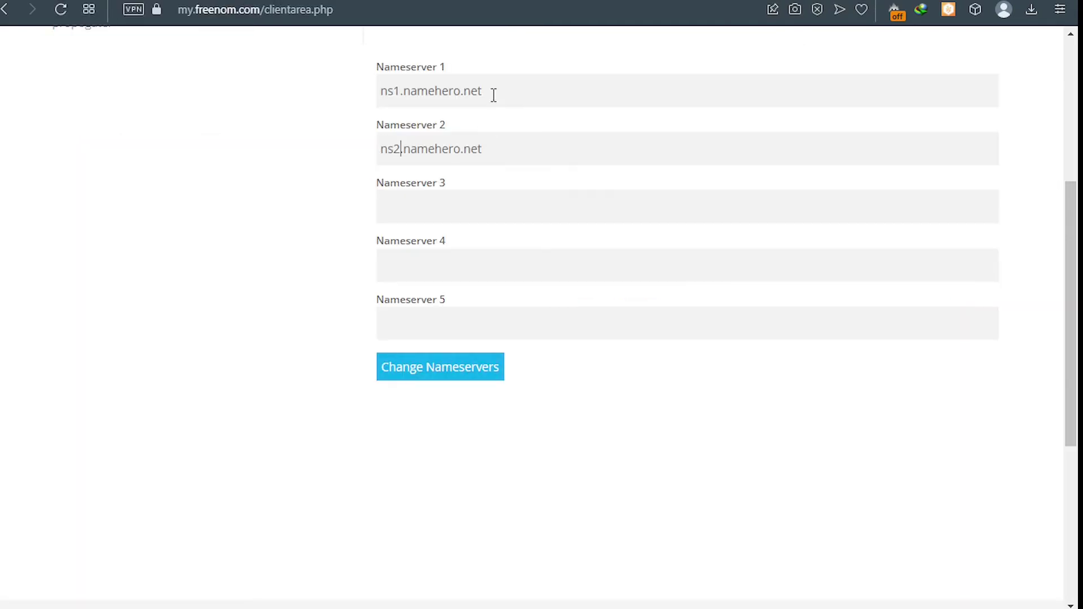
- Set Nameserver 1 to NS1.MAKIGOHOST.COM and Nameserver 2 to ns2.makigohost.com, then Change Nameservers
drag(492, 91, 381, 90)
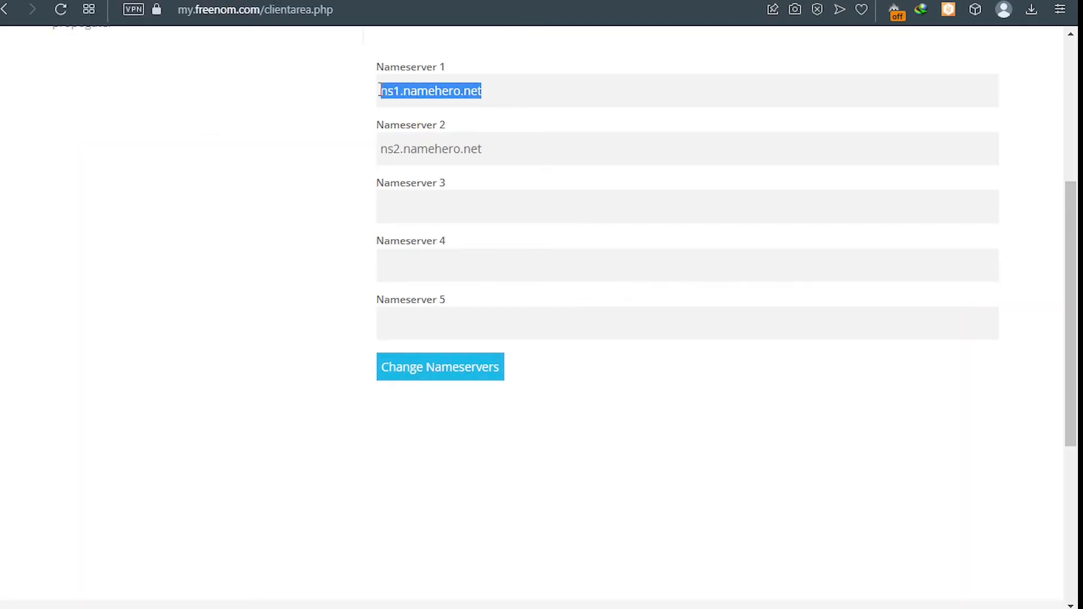
key(ctrl+v)
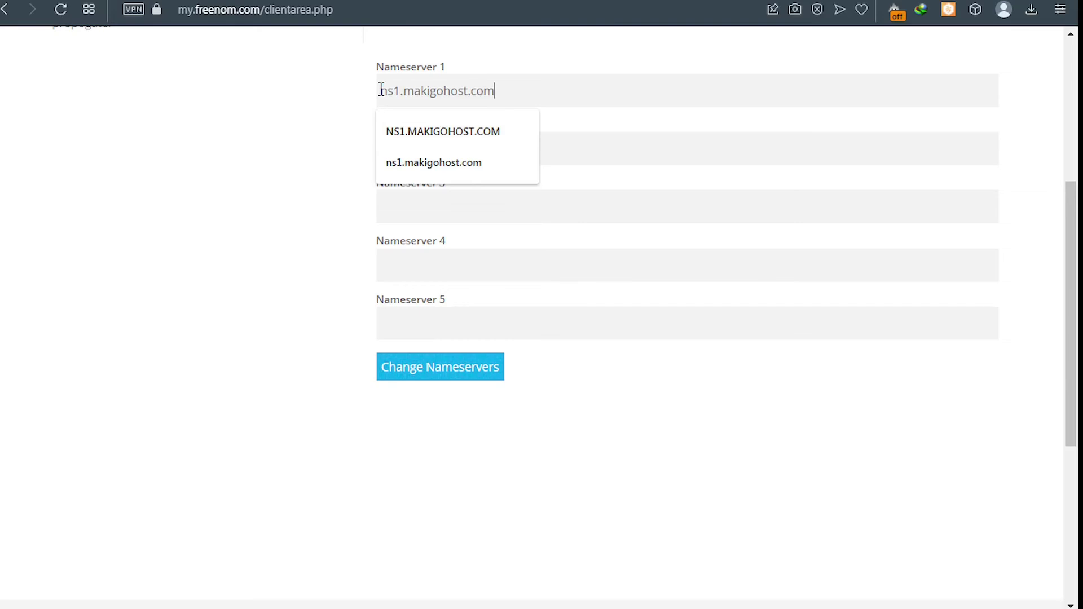
click(442, 131)
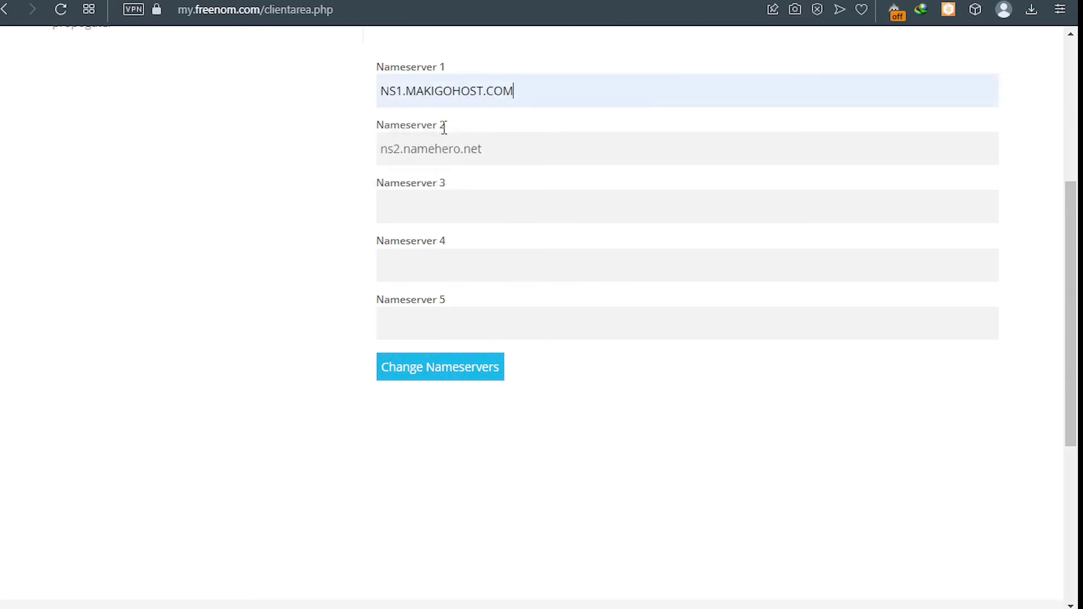
drag(508, 150, 380, 150)
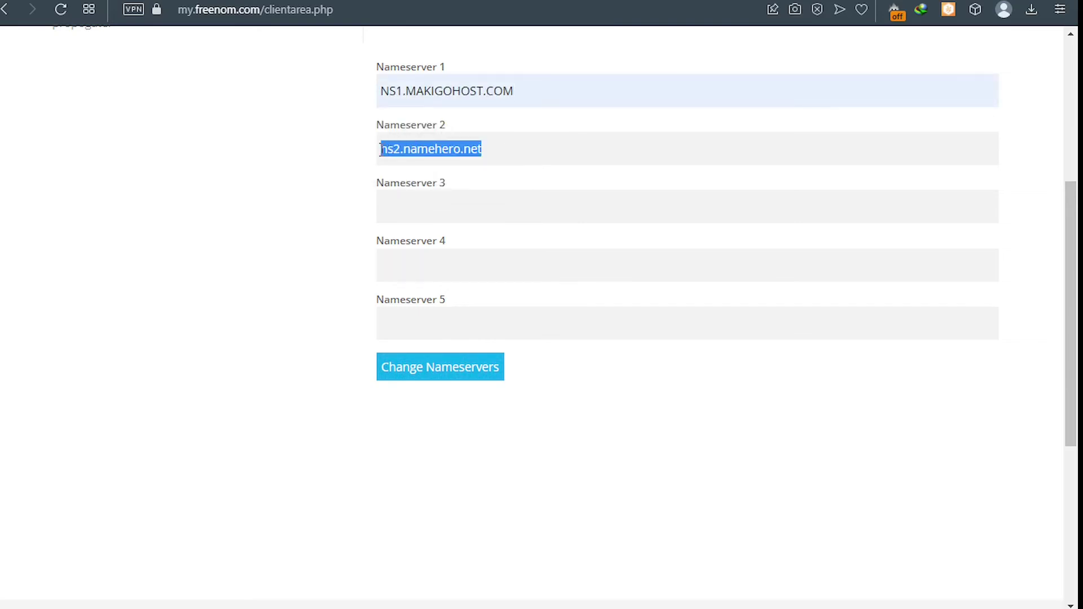
key(ctrl+v)
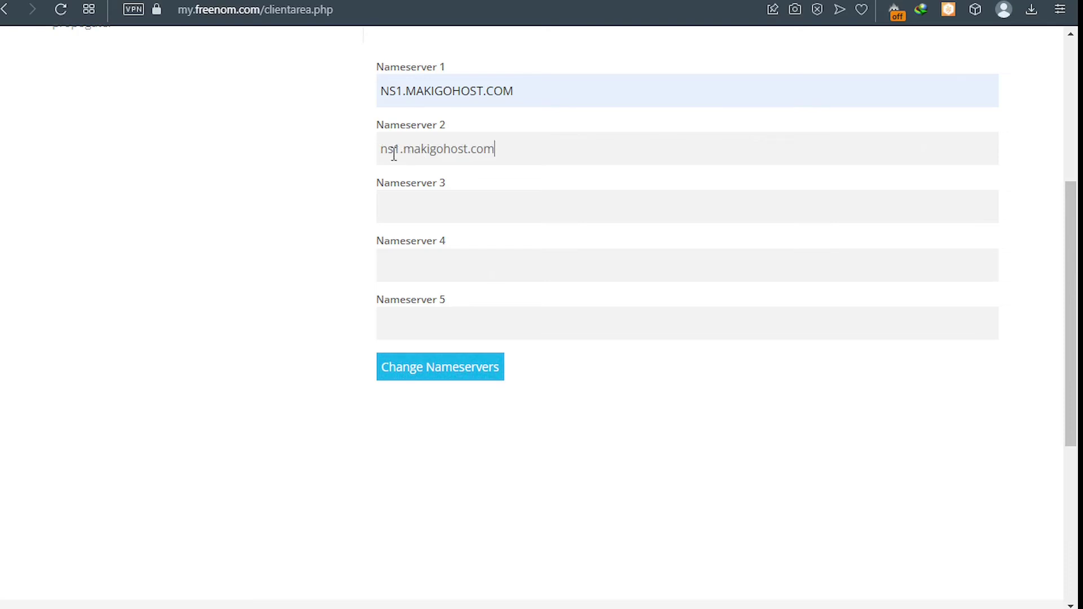
click(402, 150)
key(BackSpace)
text(2)
click(442, 375)
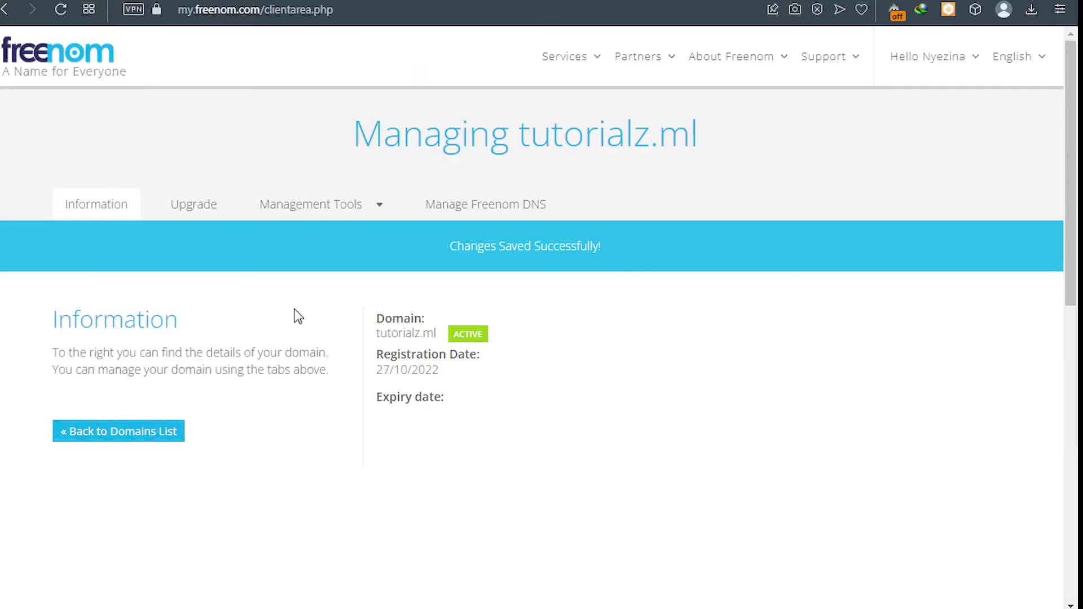
- Reopen Management Tools > Nameservers and check that NS1/NS2.MAKIGOHOST.COM are saved
click(379, 206)
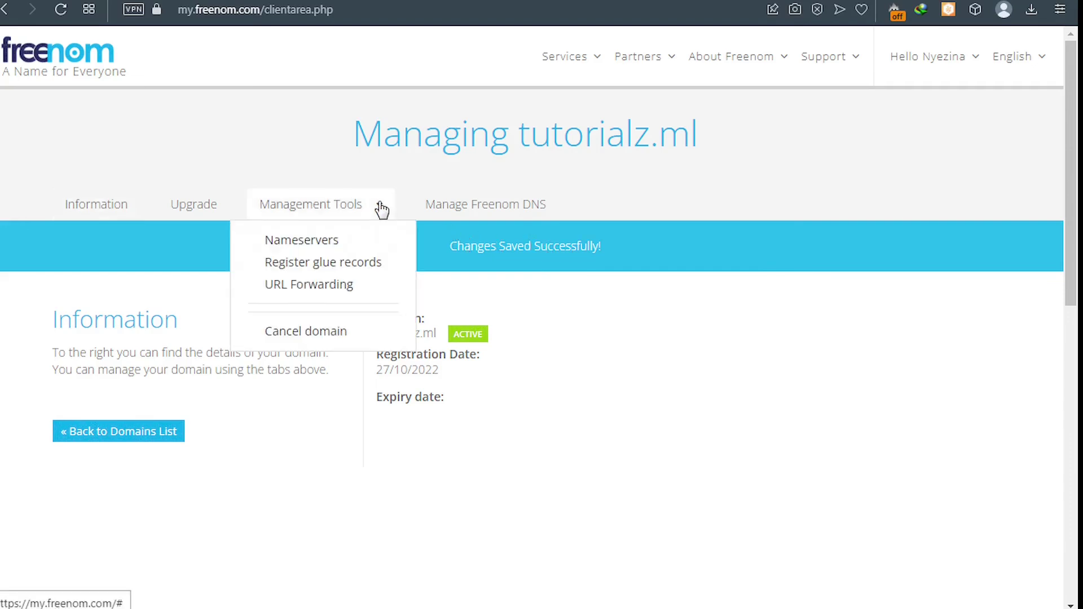
click(343, 244)
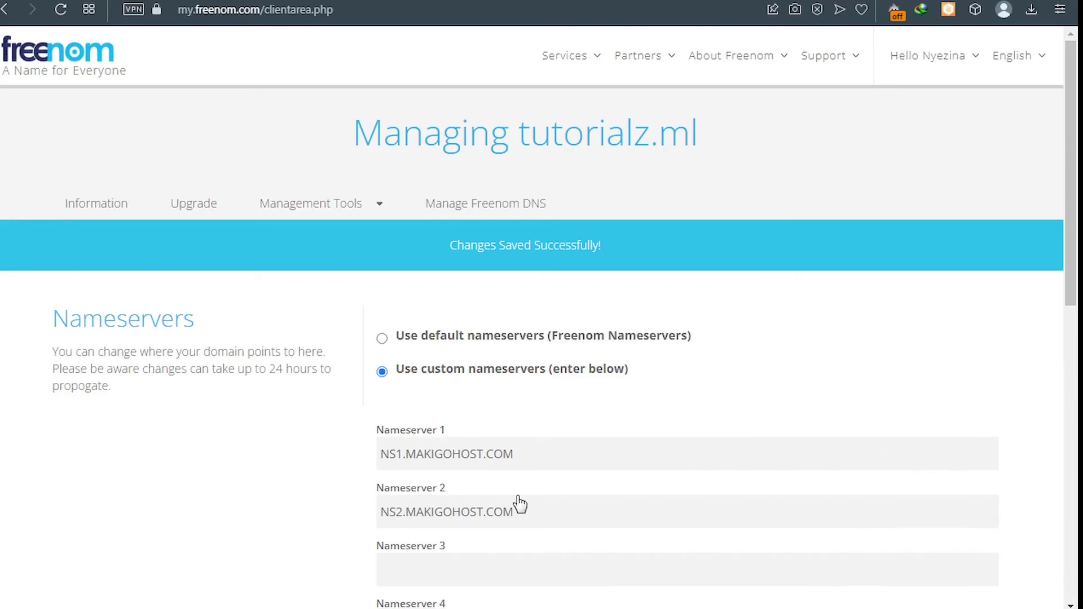
scroll(517, 503, down, 1)
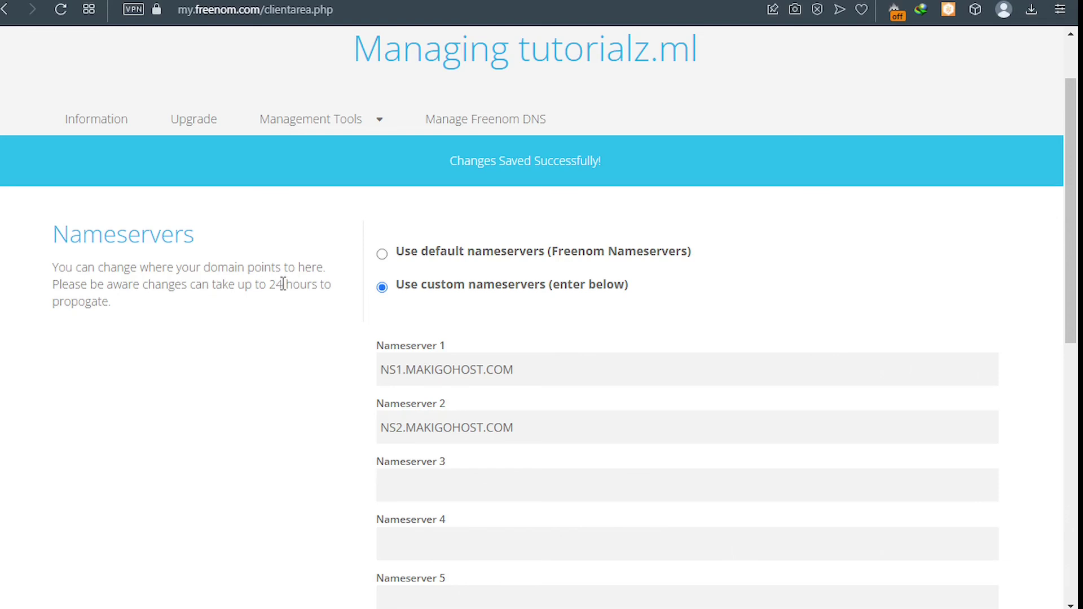
scroll(313, 384, down, 3)
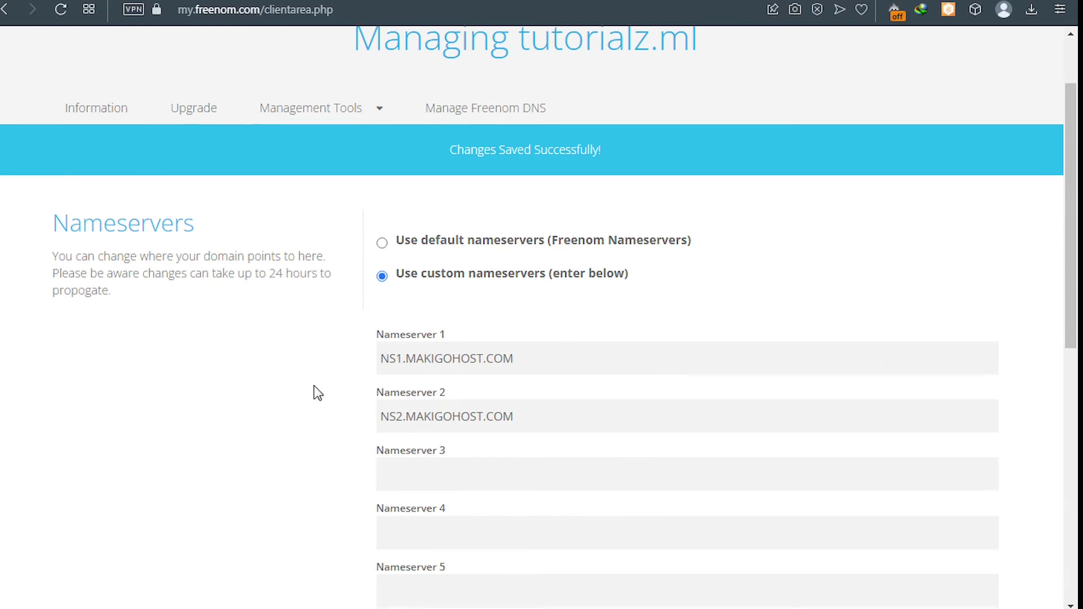
scroll(316, 394, down, 1)
scroll(305, 372, up, 2)
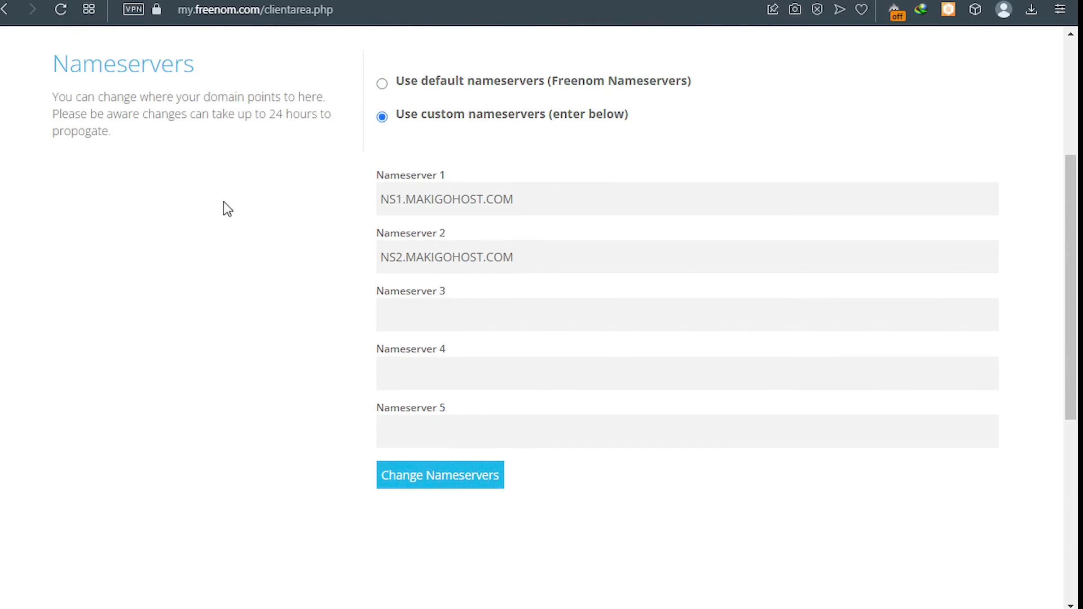